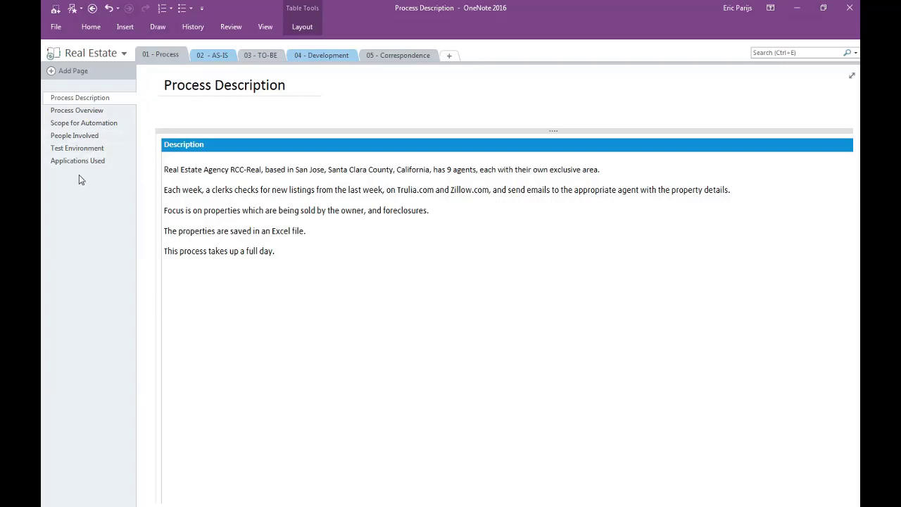
# In the 02 - AS-IS section, expand the Process Steps subpages and open the Screenshots page
pyautogui.click(212, 56)
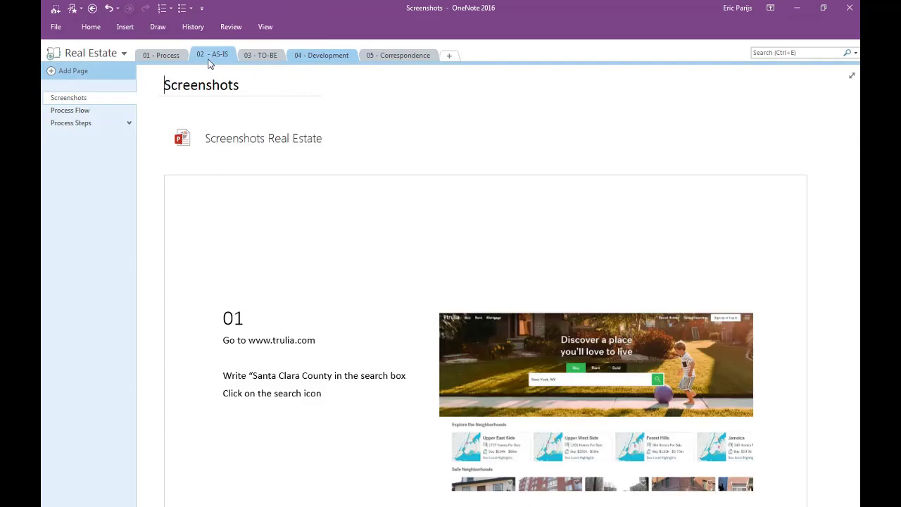
pyautogui.click(129, 125)
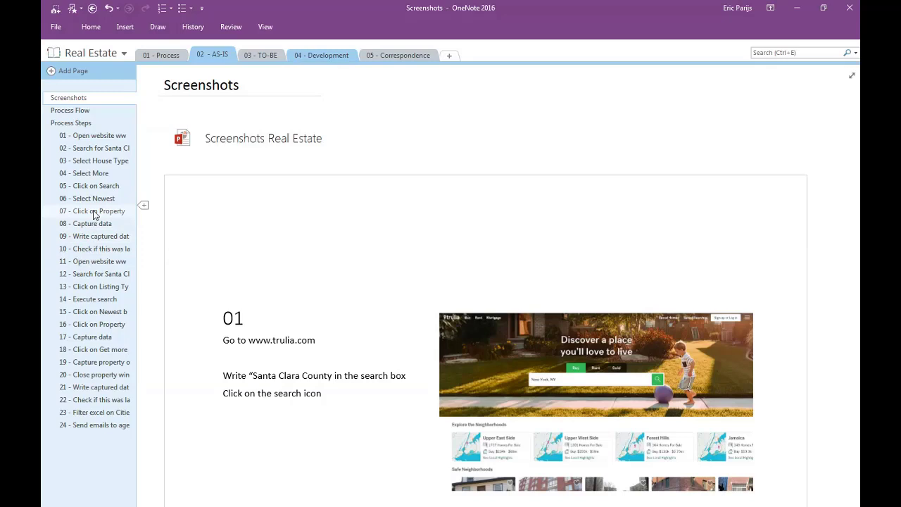
pyautogui.click(70, 99)
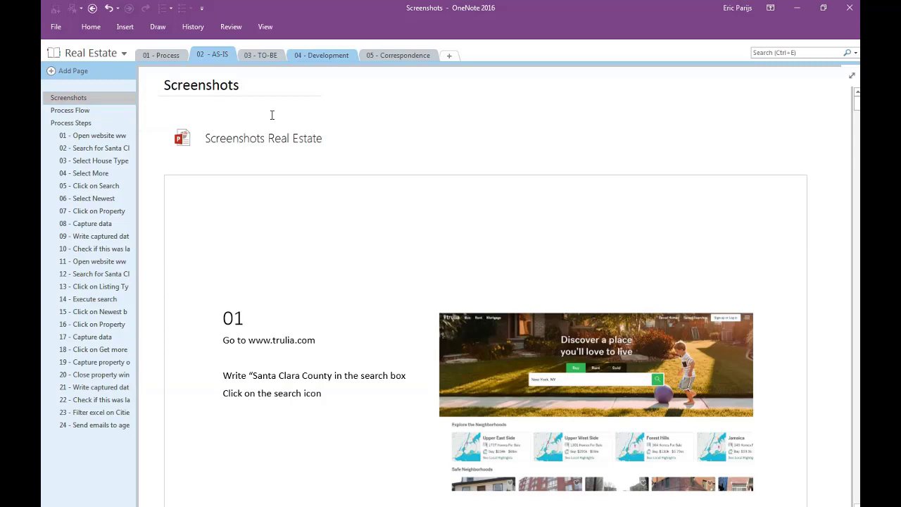
# Check the file printout insert option, and look through the slides on the Screenshots page
pyautogui.click(124, 30)
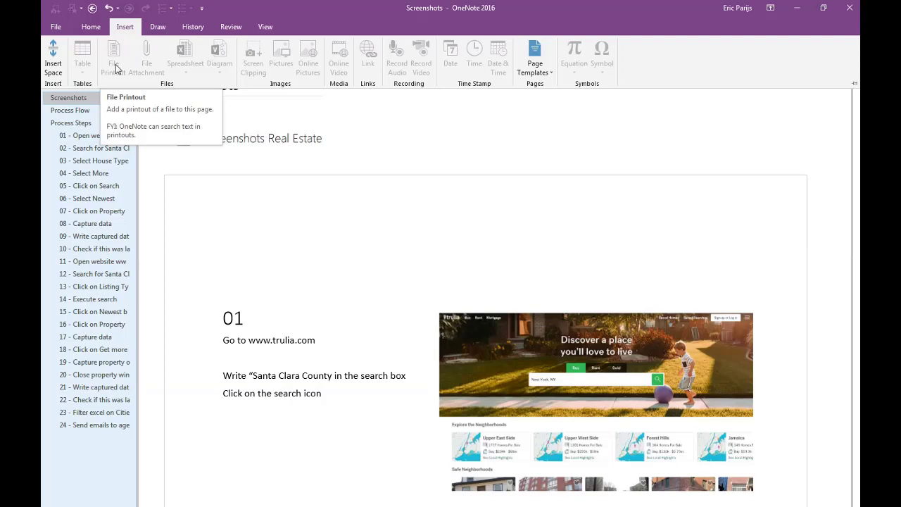
pyautogui.doubleClick(129, 28)
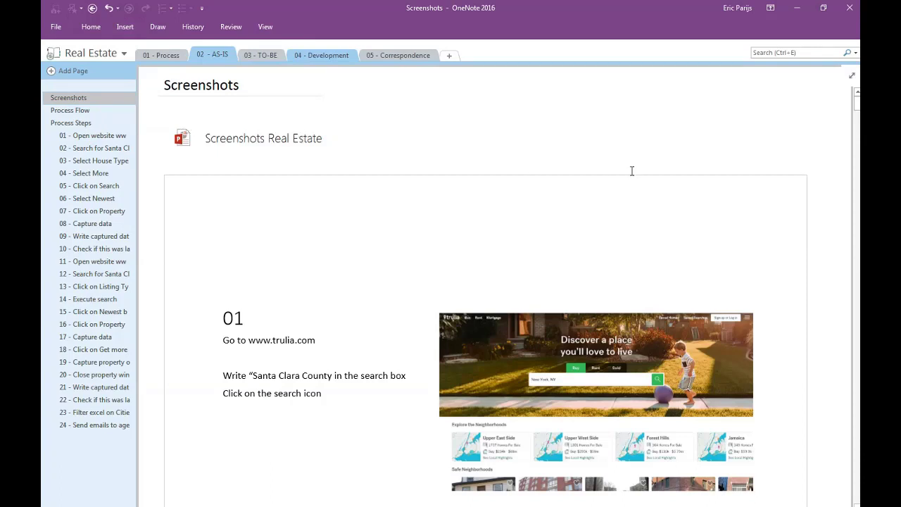
pyautogui.scroll(-5, 633, 171)
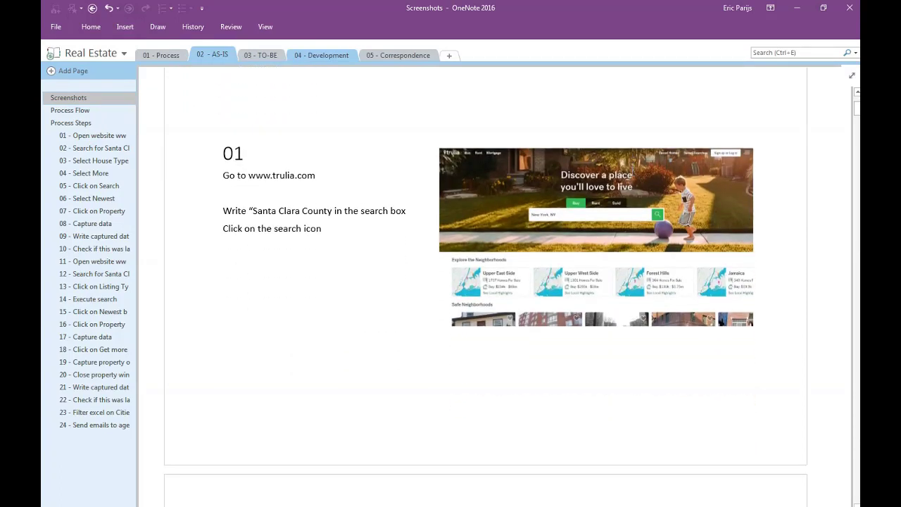
pyautogui.scroll(-3, 632, 171)
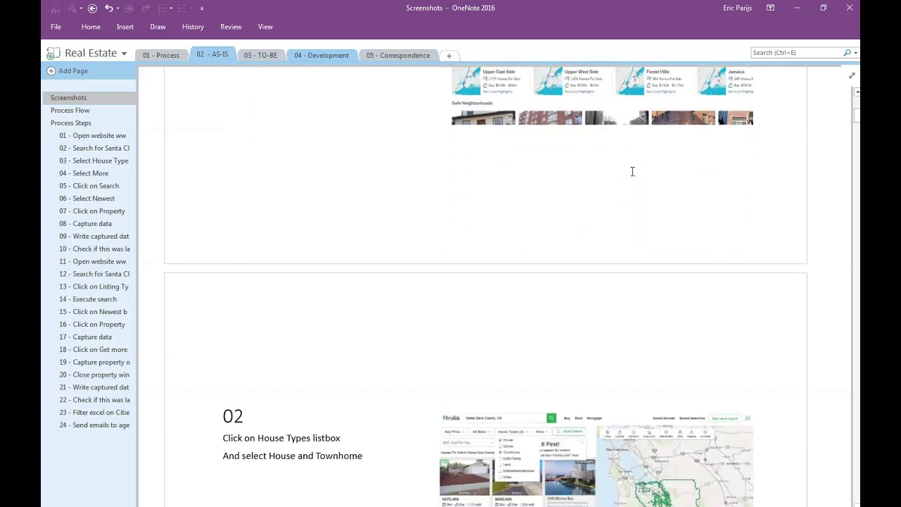
pyautogui.scroll(-4, 632, 171)
# Open the Process Flow page, read through the flowchart from Start to Step 07, and show the insert options
pyautogui.click(68, 111)
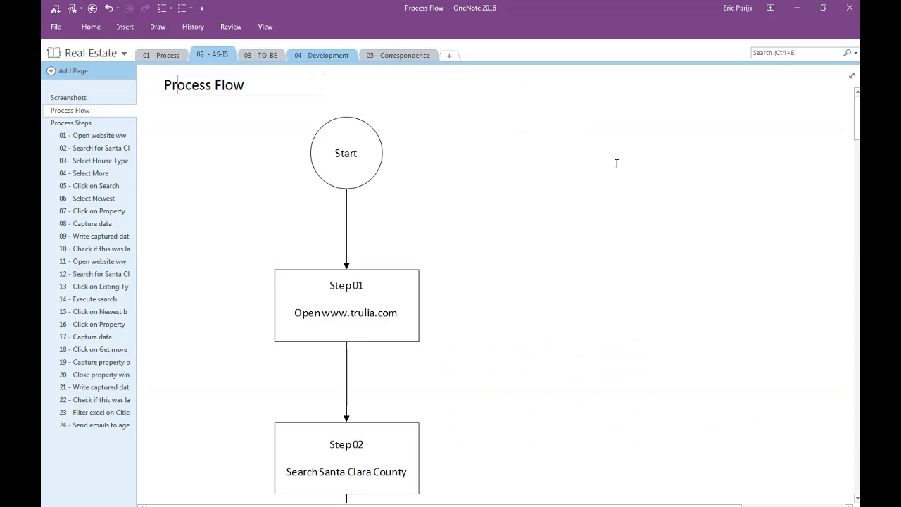
pyautogui.scroll(-3, 496, 178)
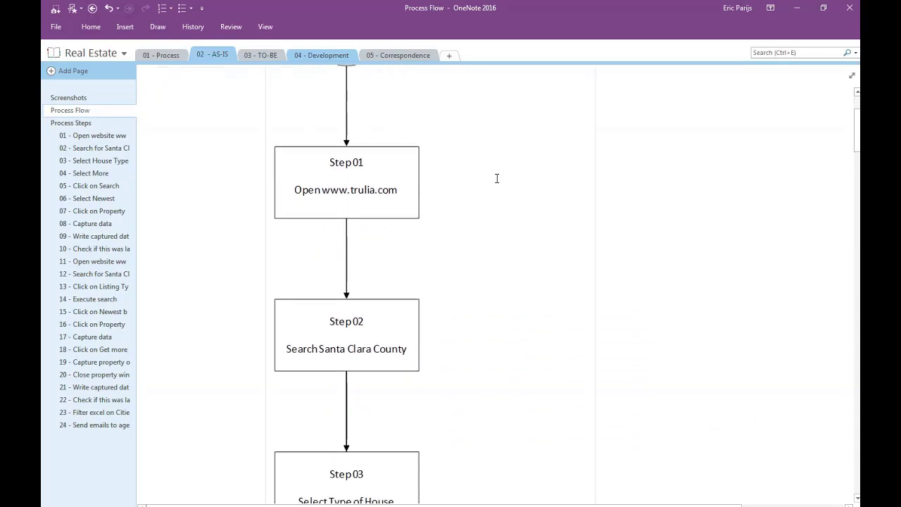
pyautogui.scroll(-2, 496, 178)
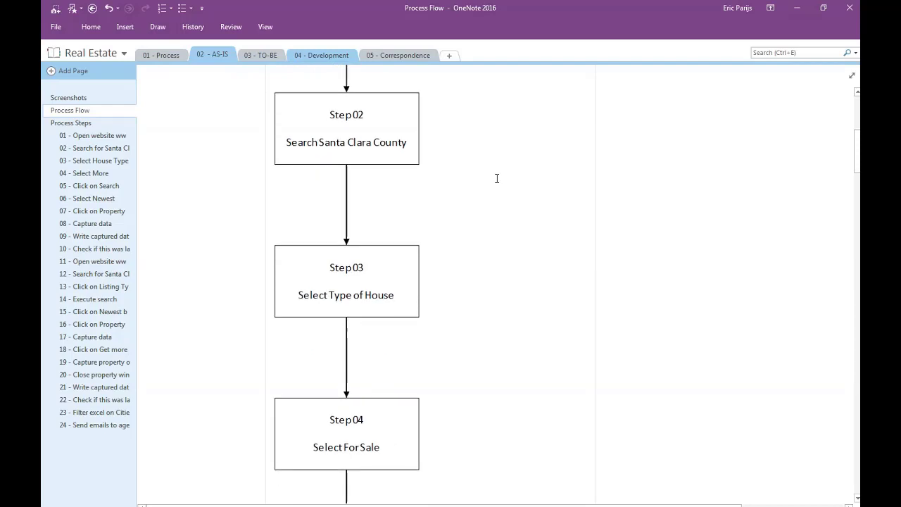
pyautogui.scroll(-1, 497, 178)
pyautogui.scroll(-3, 497, 178)
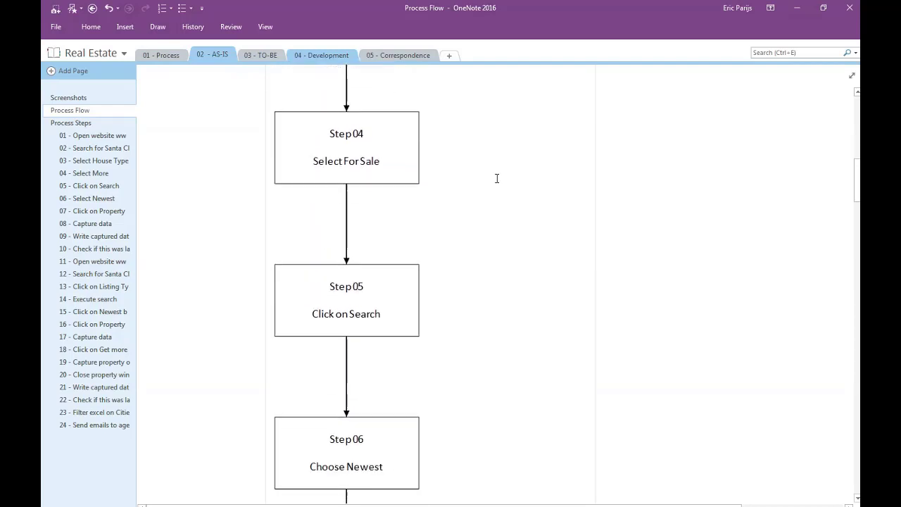
pyautogui.scroll(-2, 496, 178)
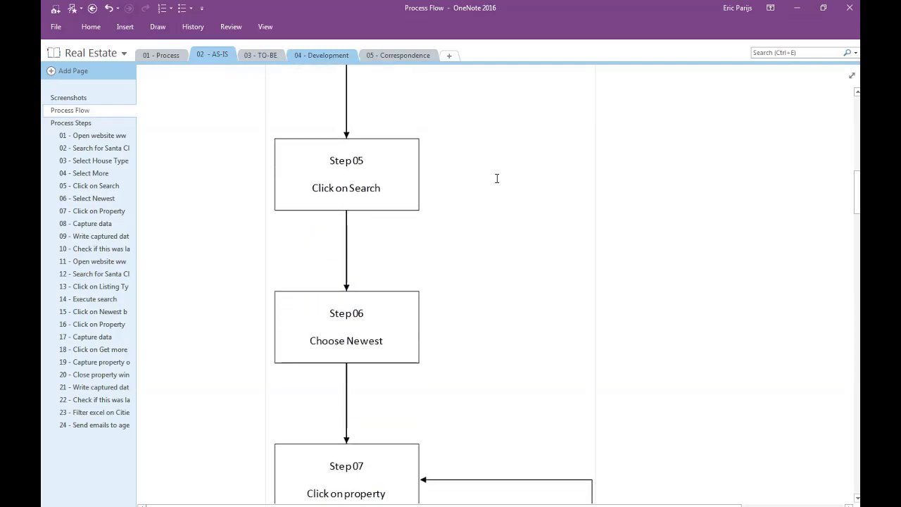
pyautogui.click(125, 28)
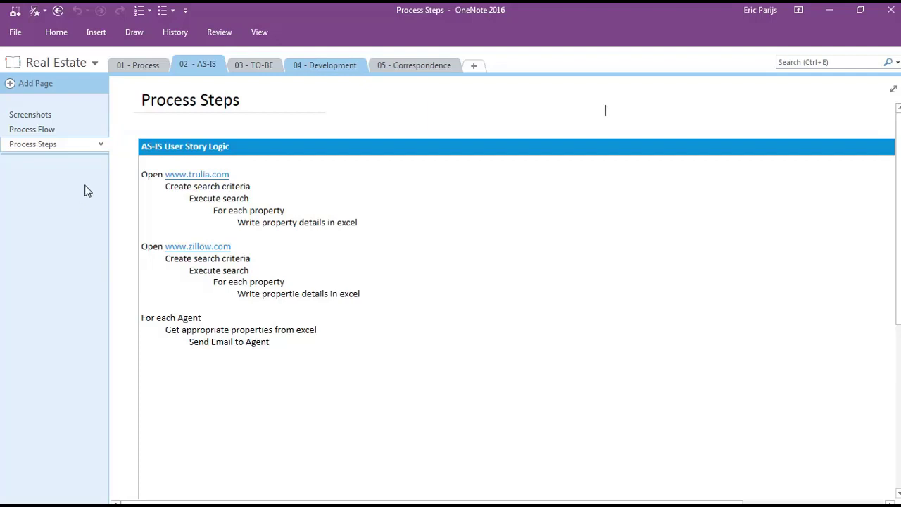
# Expand the Process Steps subpages and add a page based on the AS-IS Process Step template from My Templates
pyautogui.click(101, 144)
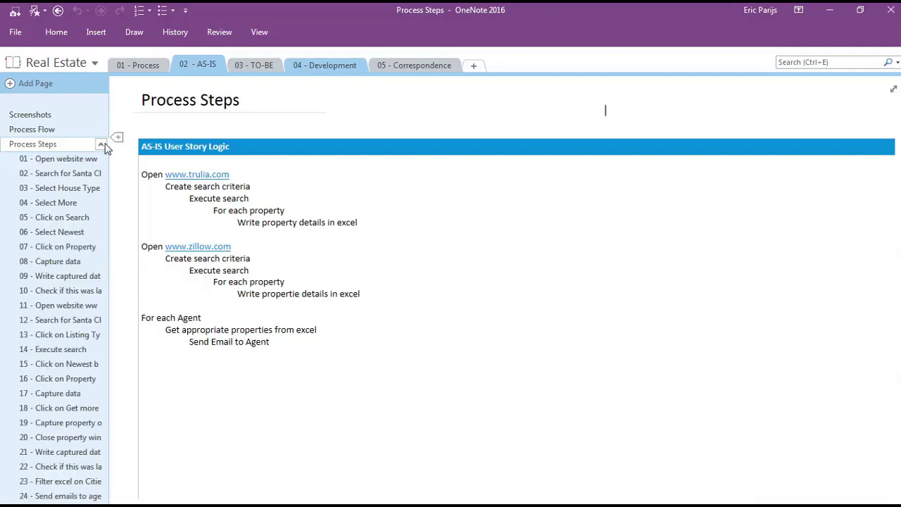
pyautogui.click(99, 37)
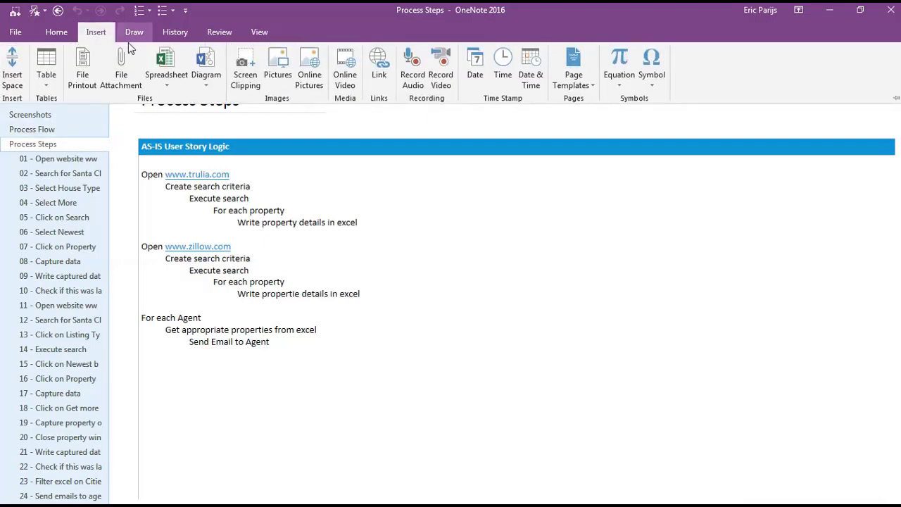
pyautogui.click(579, 93)
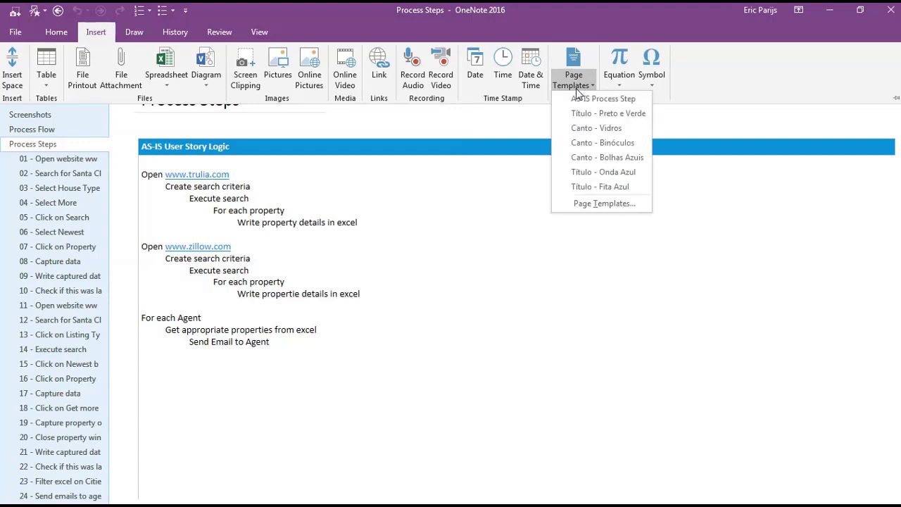
pyautogui.click(605, 203)
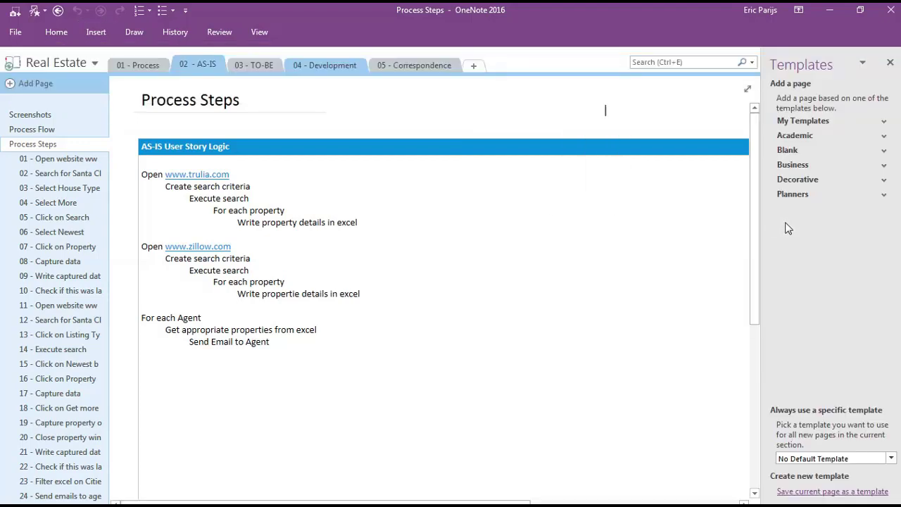
pyautogui.click(848, 125)
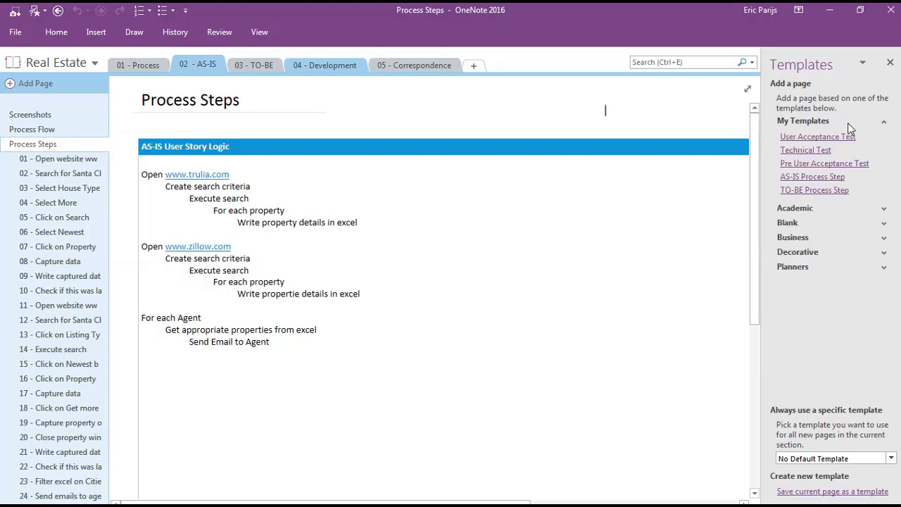
pyautogui.click(827, 179)
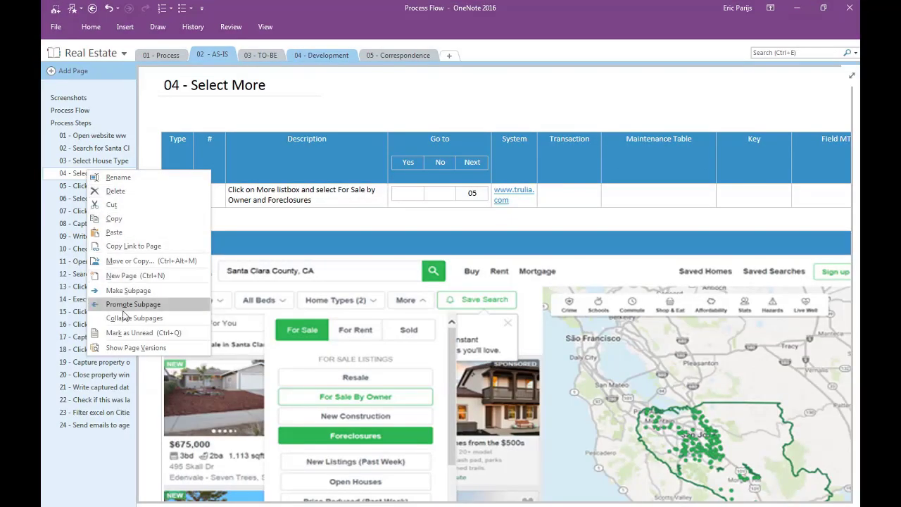
# Show the versions of the 04 - Select More page, view the 17-06-2019 version, and hide the versions again
pyautogui.click(131, 348)
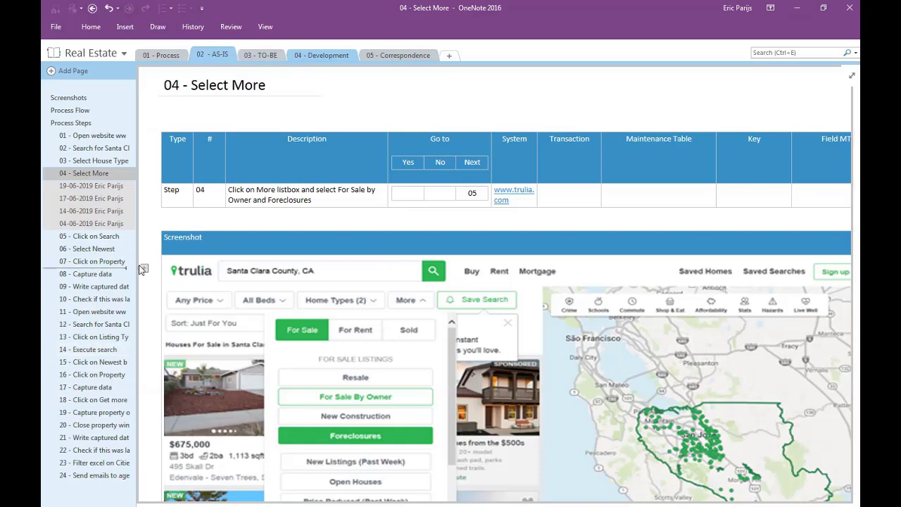
pyautogui.click(80, 199)
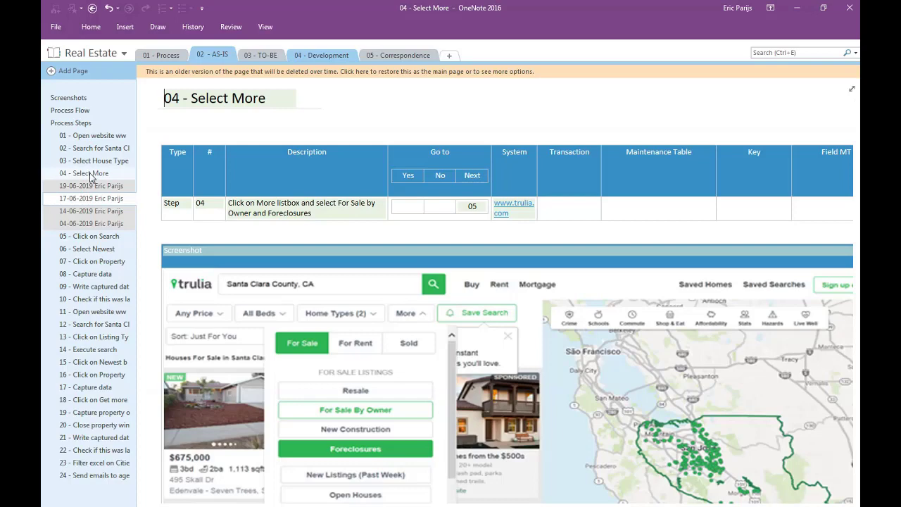
pyautogui.click(90, 174)
pyautogui.rightClick(90, 176)
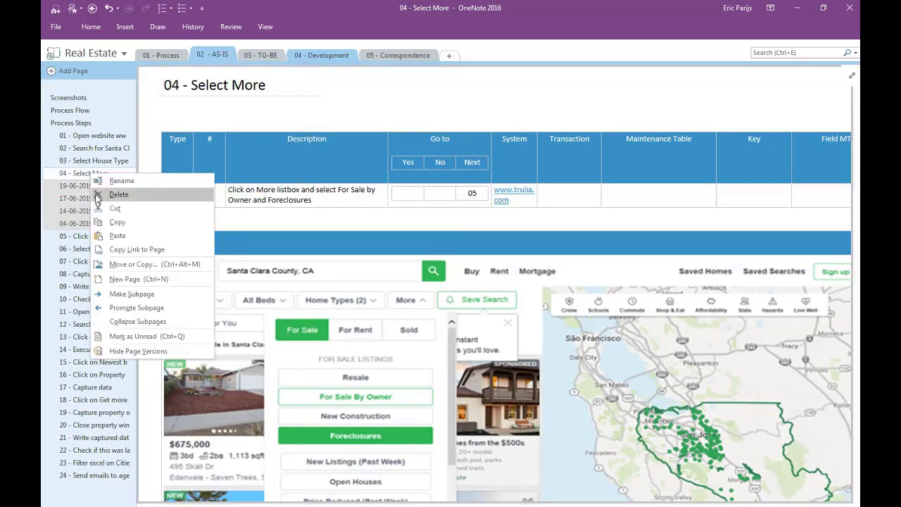
pyautogui.click(140, 351)
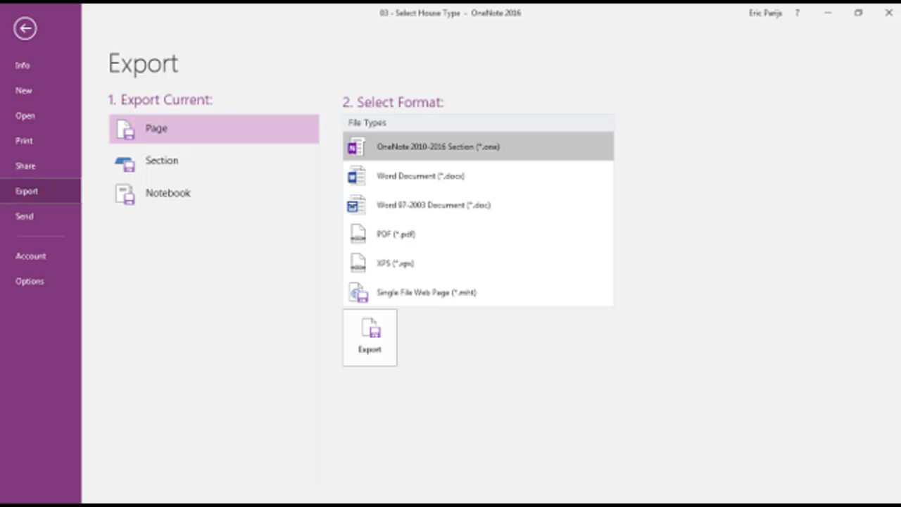
# Switch to the exported AS-IS document and review the pages from 02 - Search for Santa Clara County to 03 - Select House Type
pyautogui.hotkey('alt', 'Tab')
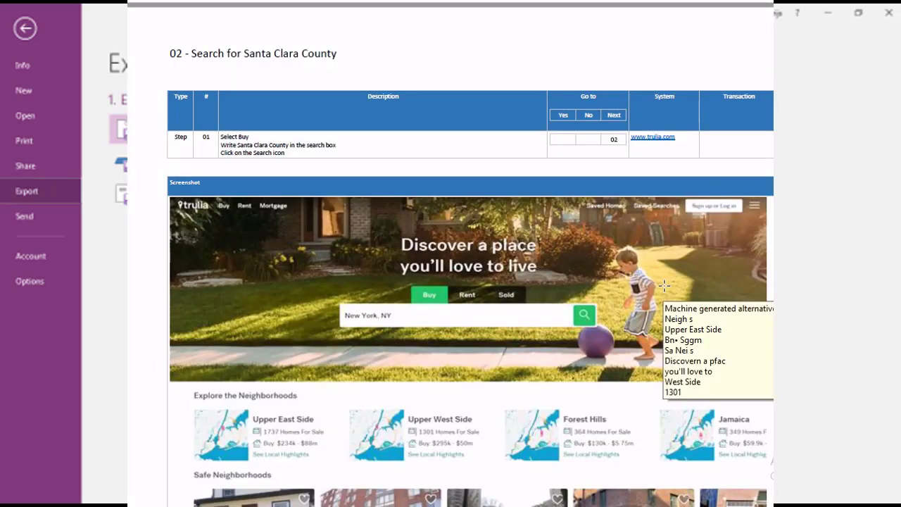
pyautogui.scroll(-3, 664, 285)
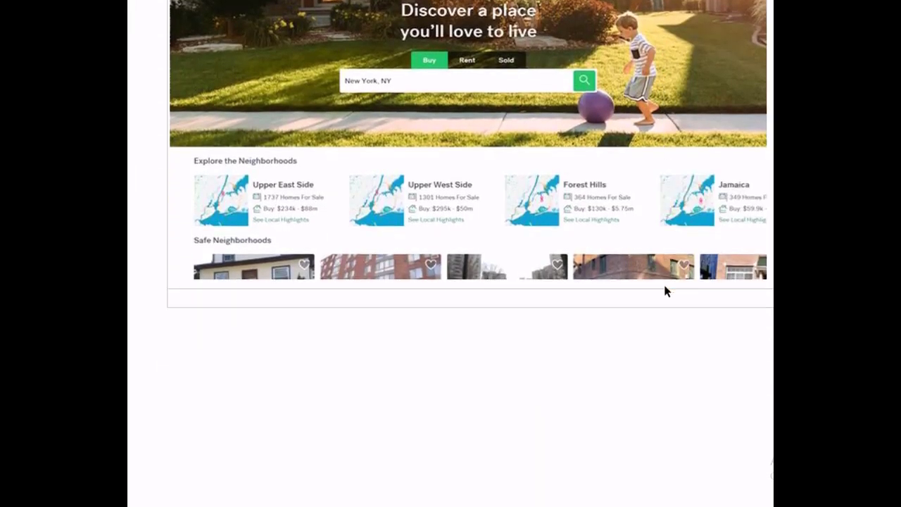
pyautogui.scroll(-6, 666, 291)
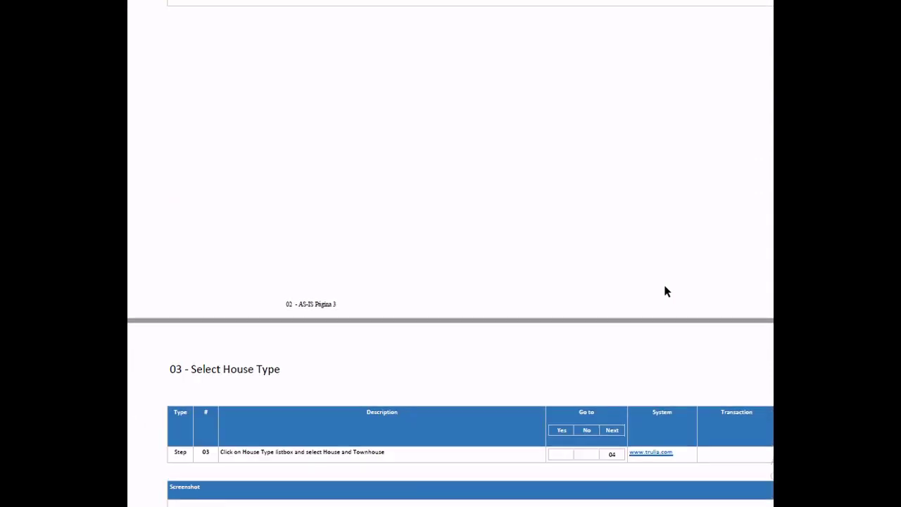
pyautogui.scroll(-3, 666, 291)
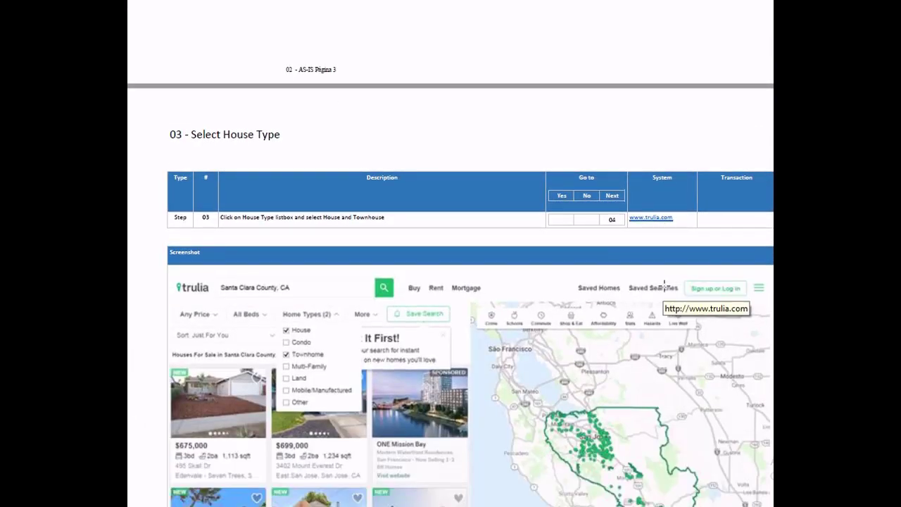
pyautogui.scroll(-2, 664, 285)
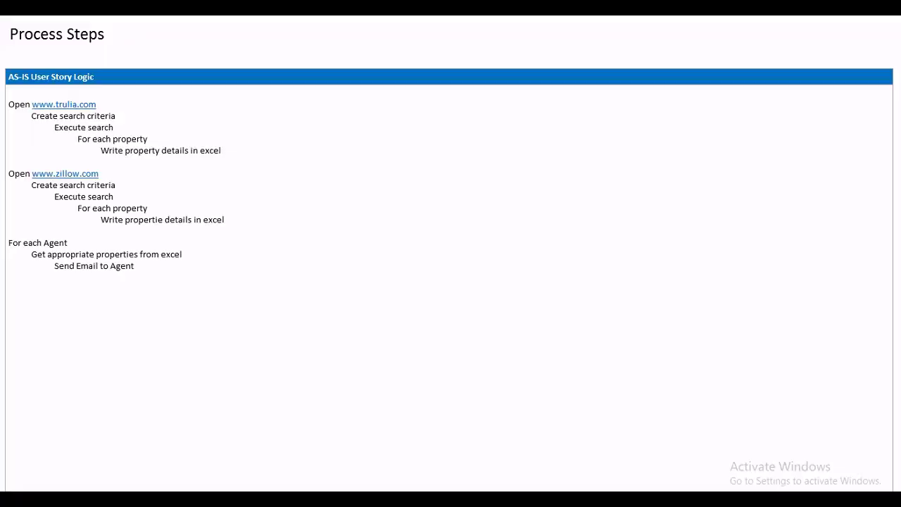
# Review the continuous export of the AS-IS section from the Process Steps logic to 03 - Select House Type
pyautogui.scroll(-10, 450, 282)
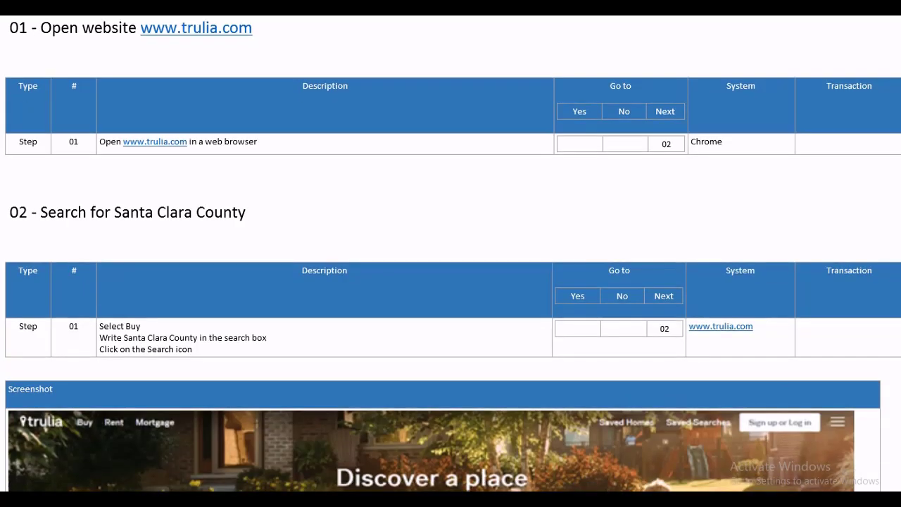
pyautogui.scroll(-3, 432, 275)
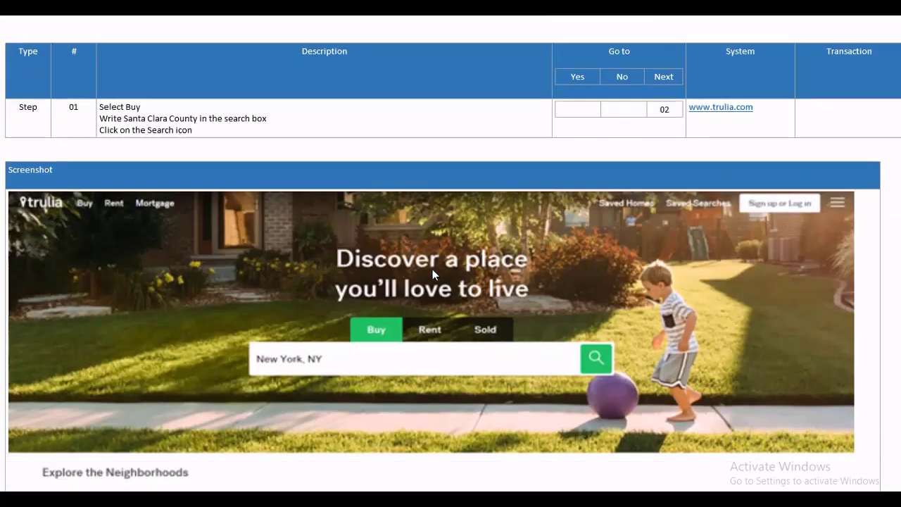
pyautogui.scroll(-5, 432, 275)
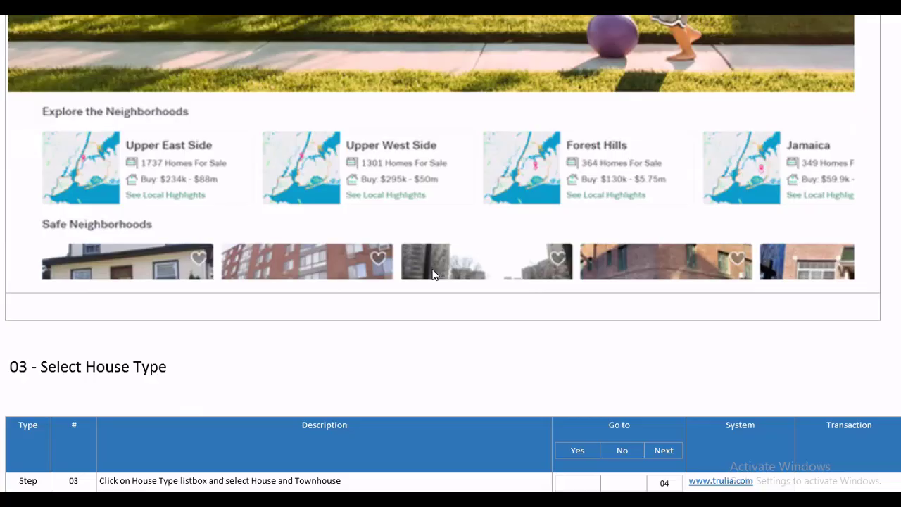
pyautogui.scroll(-3, 432, 275)
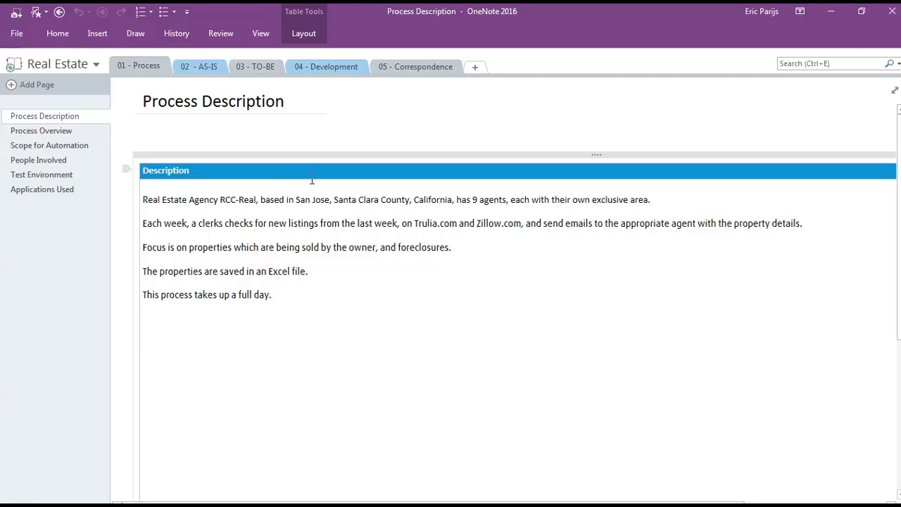
# View the password protection settings of the 05 - Correspondence section, close them, and return to the 01 - Process section
pyautogui.click(416, 67)
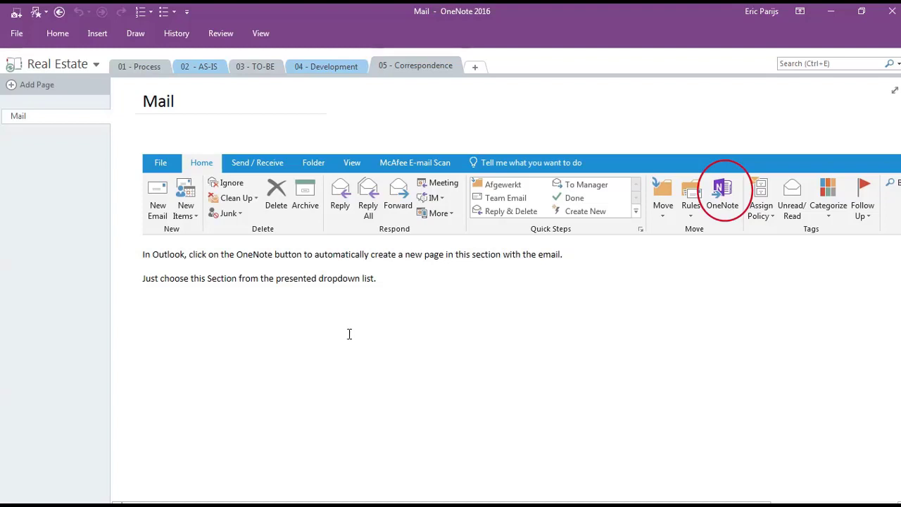
pyautogui.rightClick(414, 78)
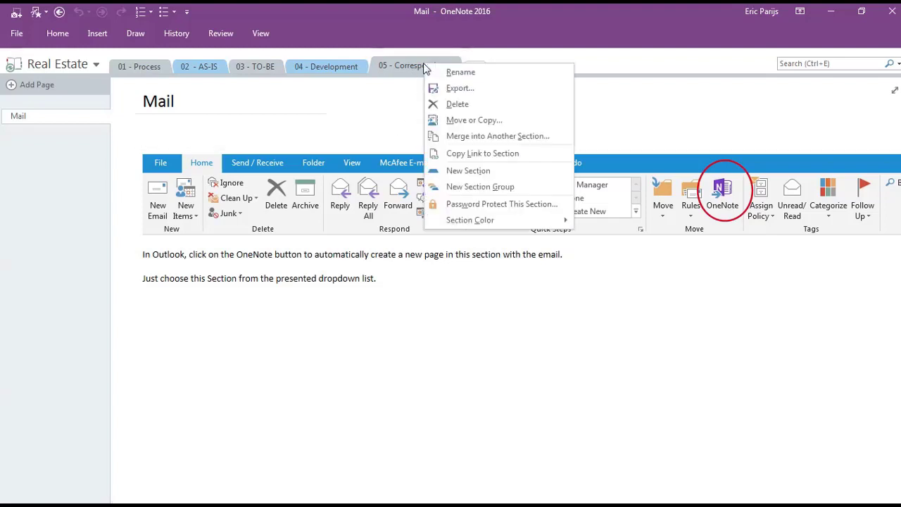
pyautogui.click(473, 204)
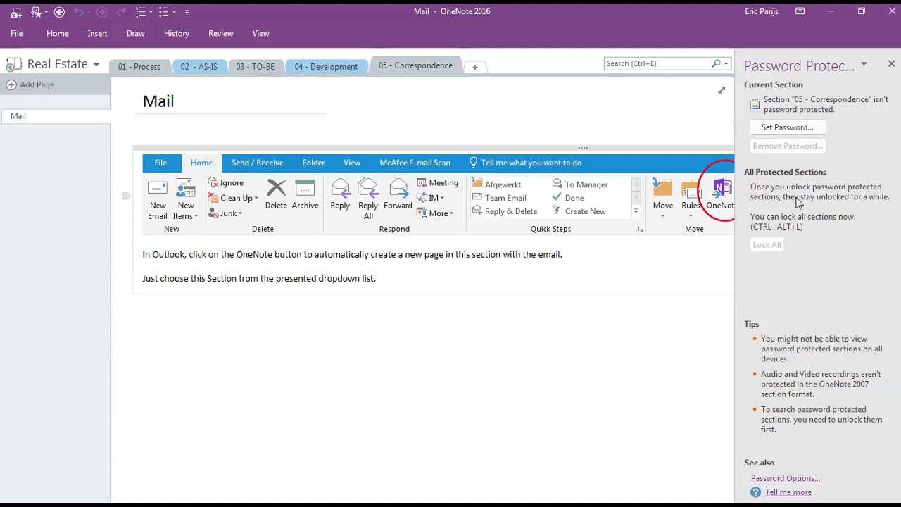
pyautogui.click(891, 65)
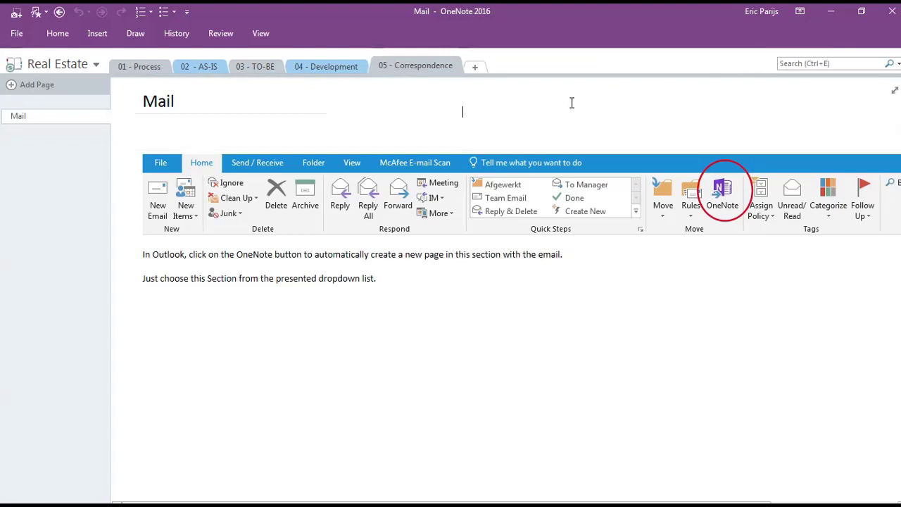
pyautogui.click(138, 67)
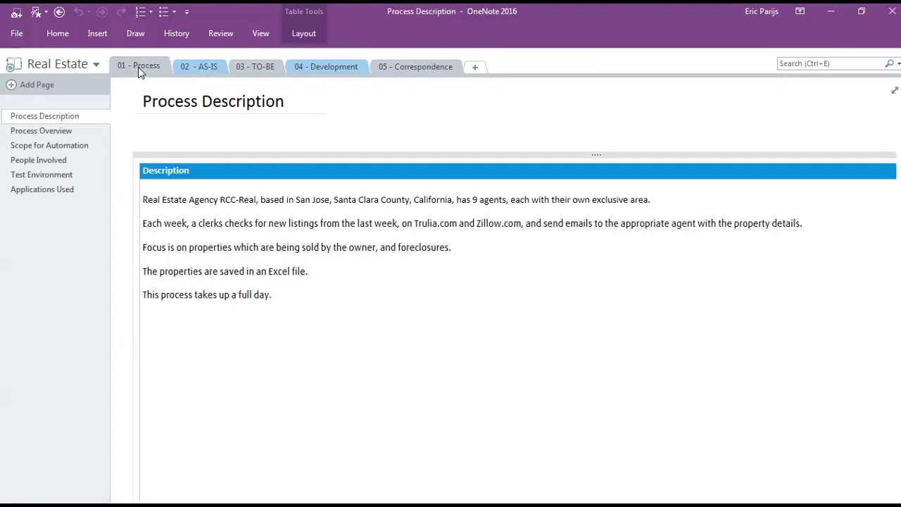